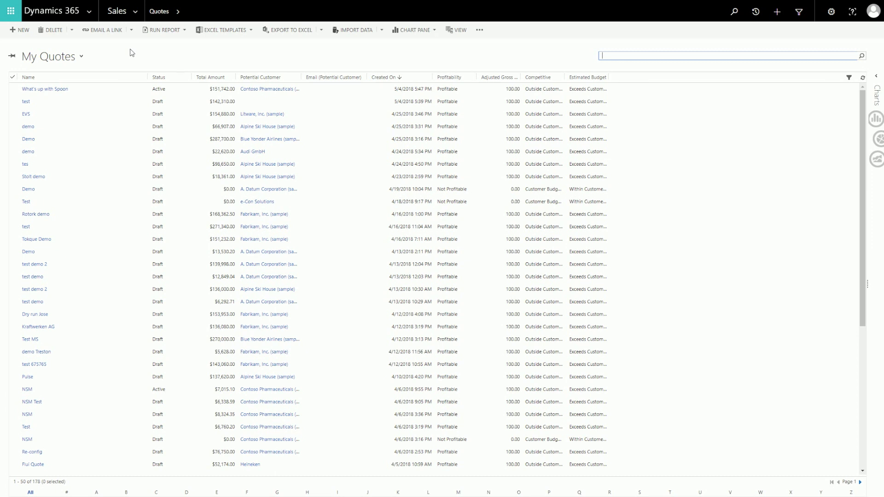
# Create and save the quote 'Copiers HQ Microsoft Atlanta' with the Copiers price list for A. Datum Corporation
pyautogui.click(20, 29)
pyautogui.click(97, 142)
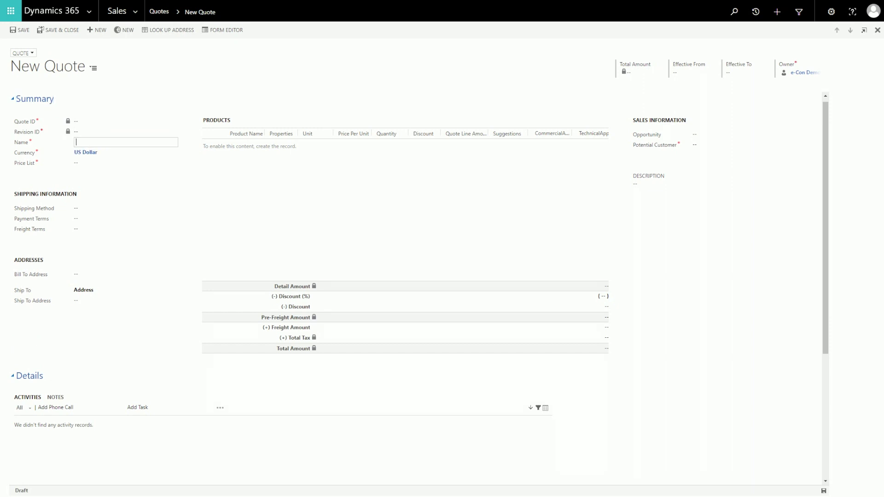
pyautogui.write('Copiers HQ Microsoft Atlanta')
pyautogui.press('Tab')
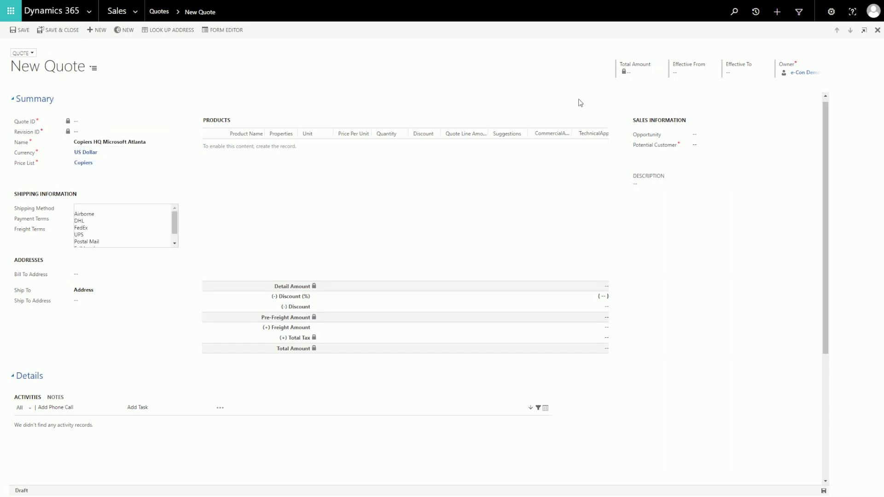
pyautogui.click(695, 146)
pyautogui.click(816, 144)
pyautogui.click(774, 161)
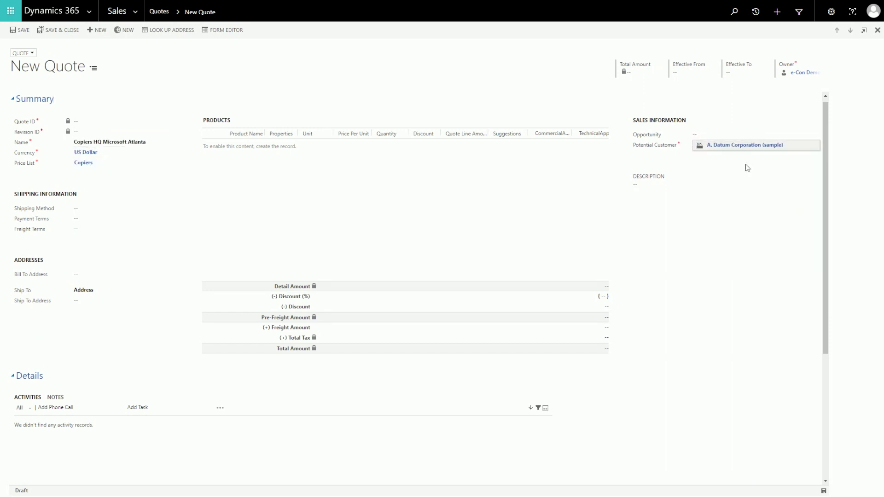
pyautogui.click(20, 30)
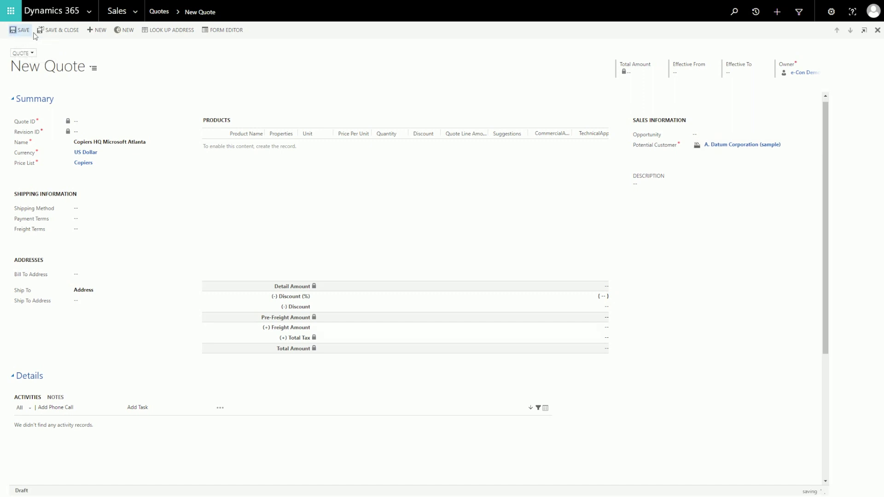
# Add a new quote line using the CopierQuote,2.0.0 model and open its configurator
pyautogui.click(129, 30)
pyautogui.click(385, 131)
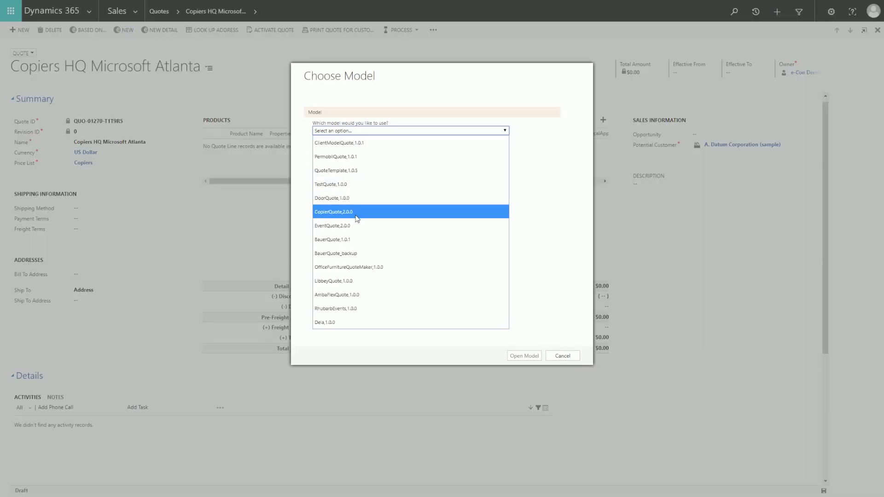
pyautogui.click(360, 213)
pyautogui.click(520, 355)
# Choose the Sharp MX5112N machine and add PS3, fax and internet fax kits plus the Applicatiecommunicatiemodule
pyautogui.click(388, 134)
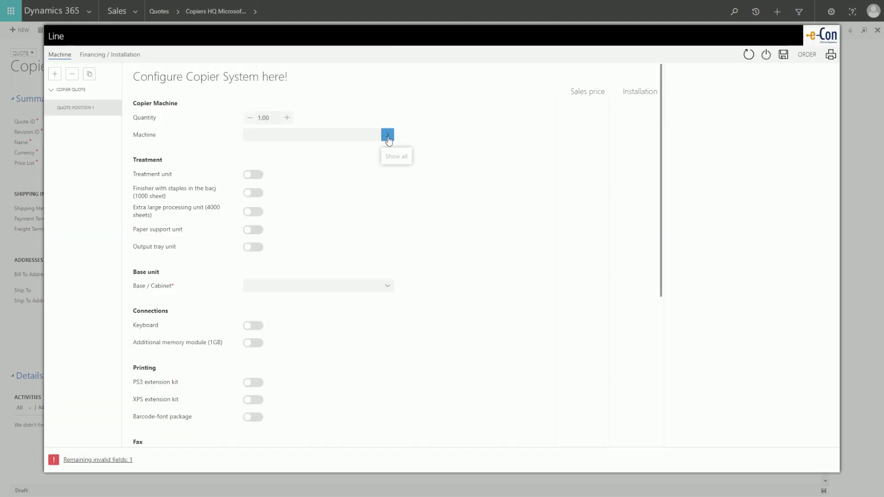
pyautogui.click(474, 181)
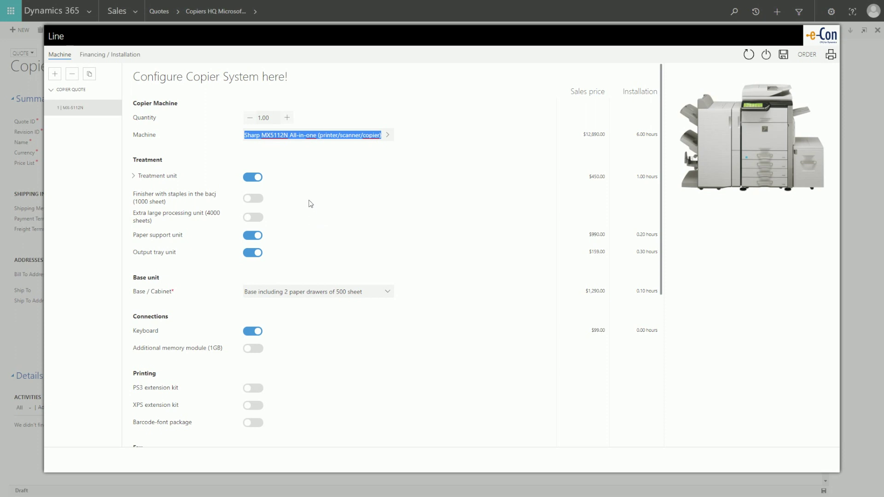
pyautogui.scroll(-3, 309, 203)
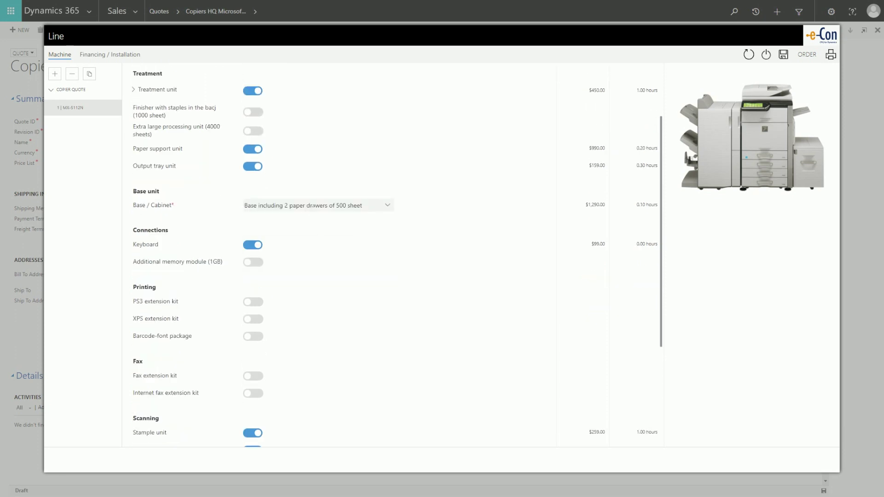
pyautogui.scroll(-1, 311, 217)
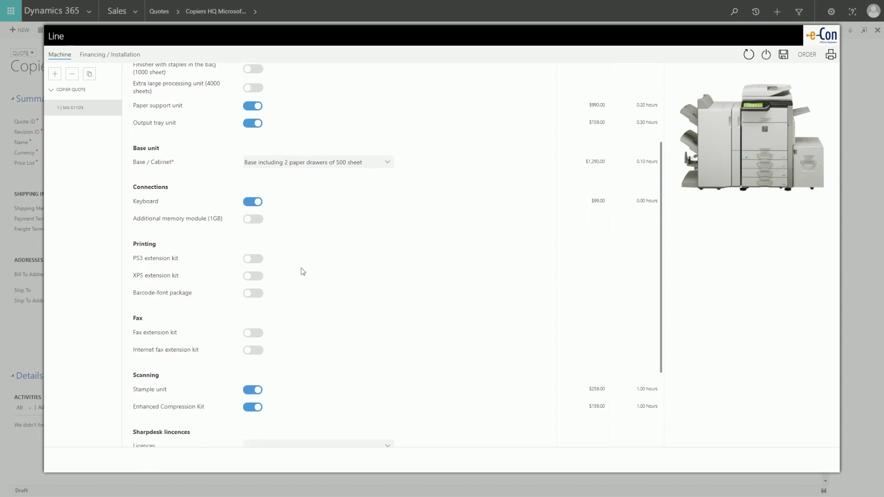
pyautogui.click(263, 265)
pyautogui.click(261, 337)
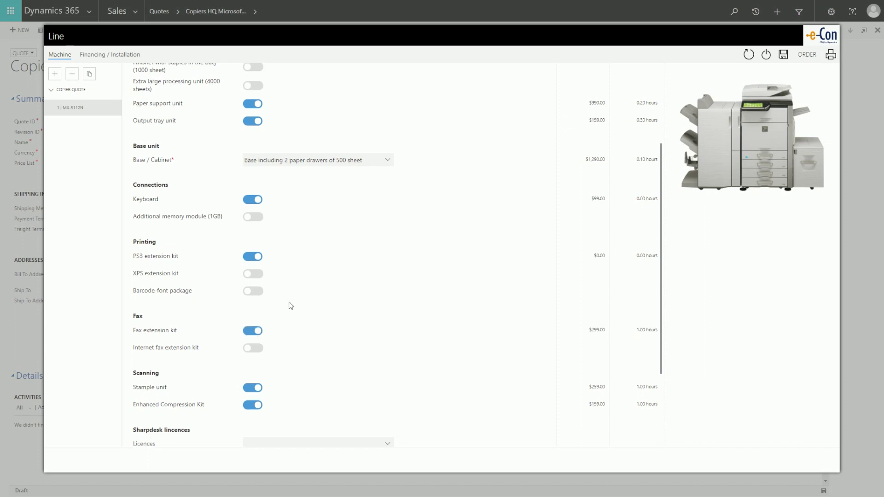
pyautogui.scroll(-1, 288, 306)
pyautogui.scroll(-1, 277, 290)
pyautogui.click(261, 266)
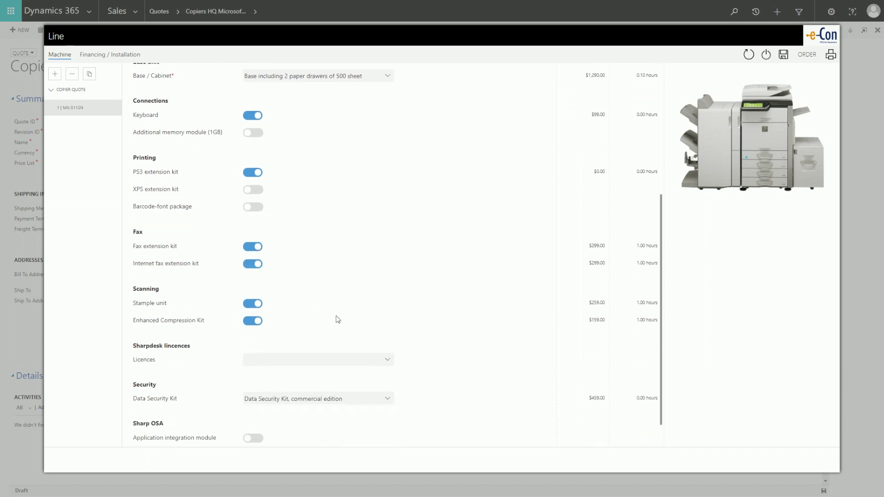
pyautogui.scroll(-1, 336, 319)
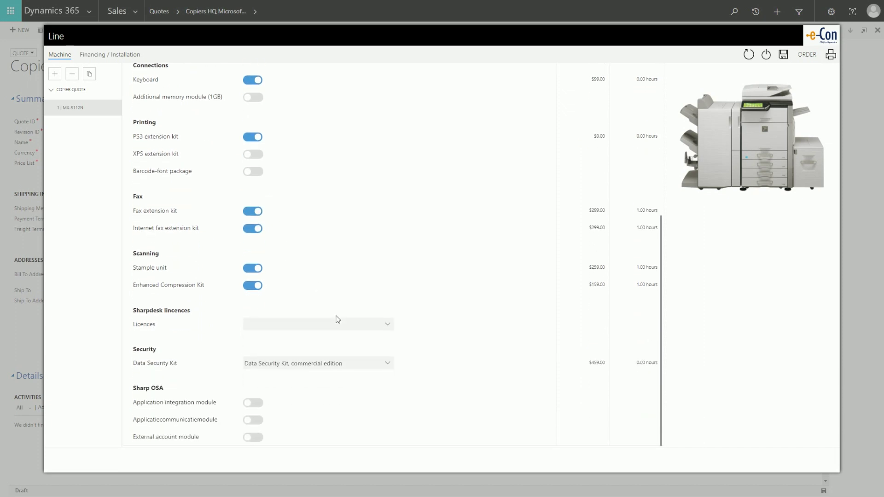
pyautogui.click(261, 420)
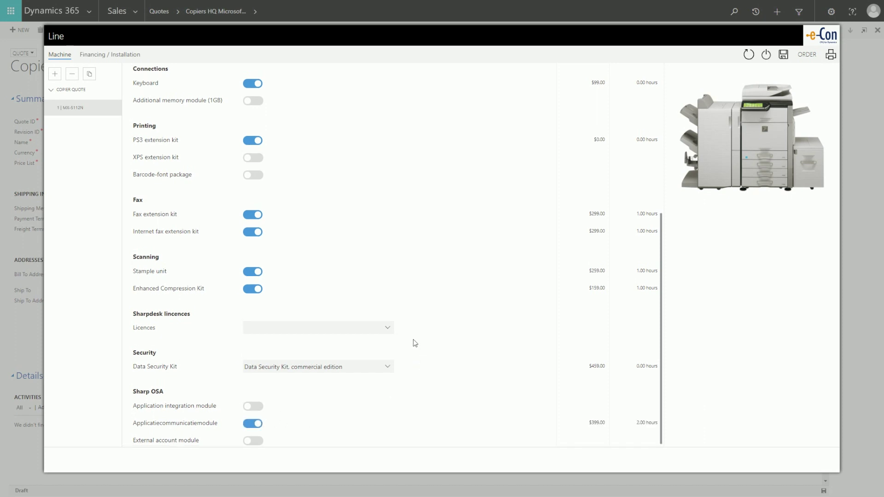
# Add 100-user Sharpdesk licences and the External account module to the copier line
pyautogui.click(389, 328)
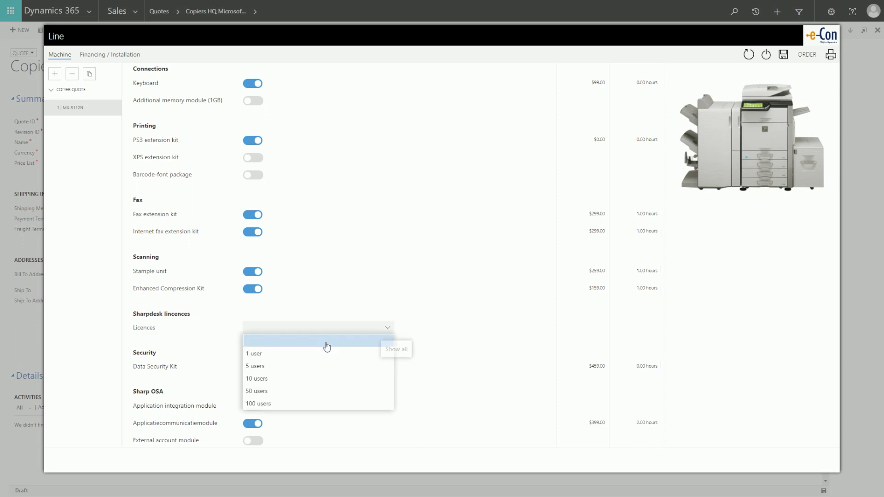
pyautogui.click(287, 406)
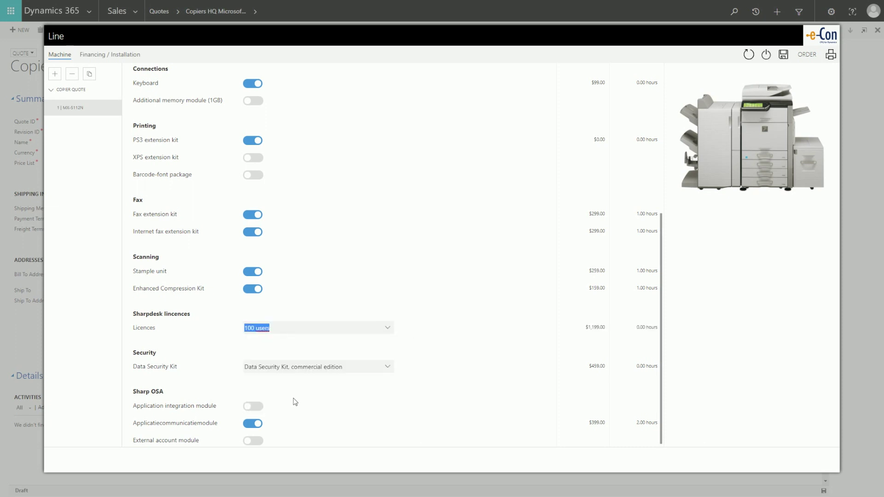
pyautogui.click(256, 442)
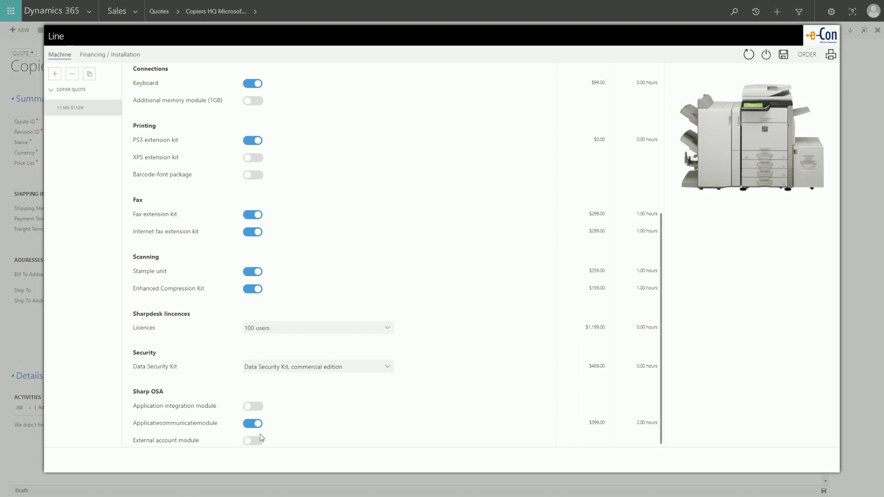
# Include installation and network installation, and confirm 100,000 copies in the financing settings
pyautogui.click(111, 54)
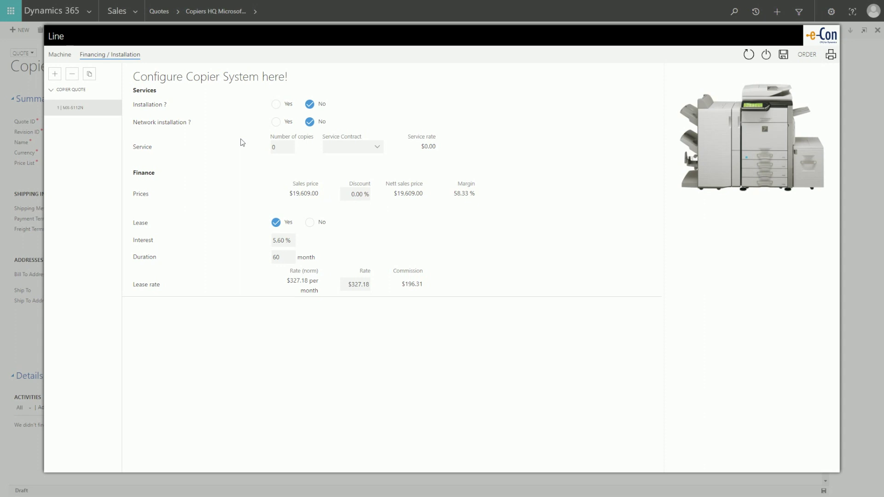
pyautogui.click(277, 123)
pyautogui.click(277, 105)
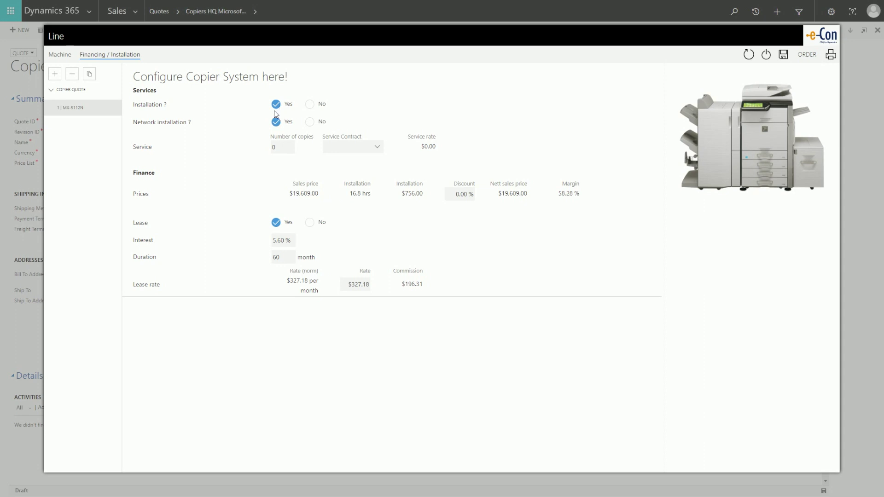
pyautogui.click(280, 148)
pyautogui.write('100000')
pyautogui.press('Tab')
# Set the service contract to 8 hour response
pyautogui.click(377, 147)
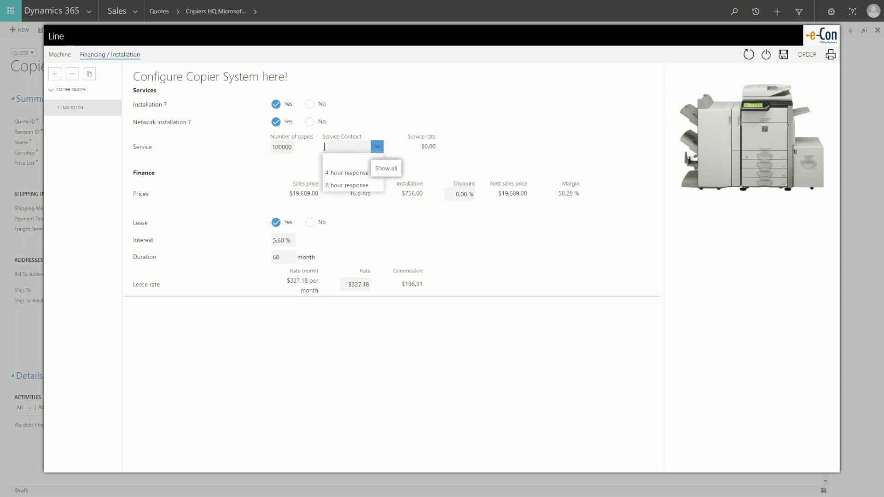
pyautogui.click(347, 185)
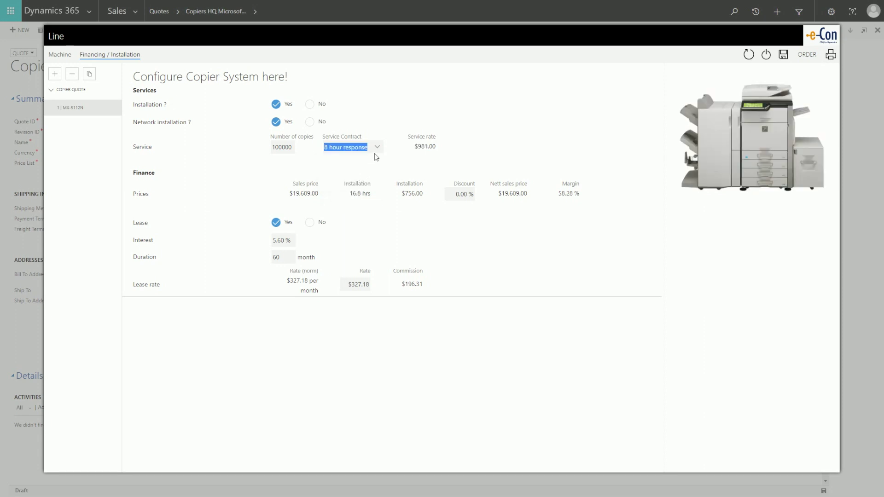
pyautogui.click(376, 146)
pyautogui.click(358, 176)
pyautogui.click(377, 148)
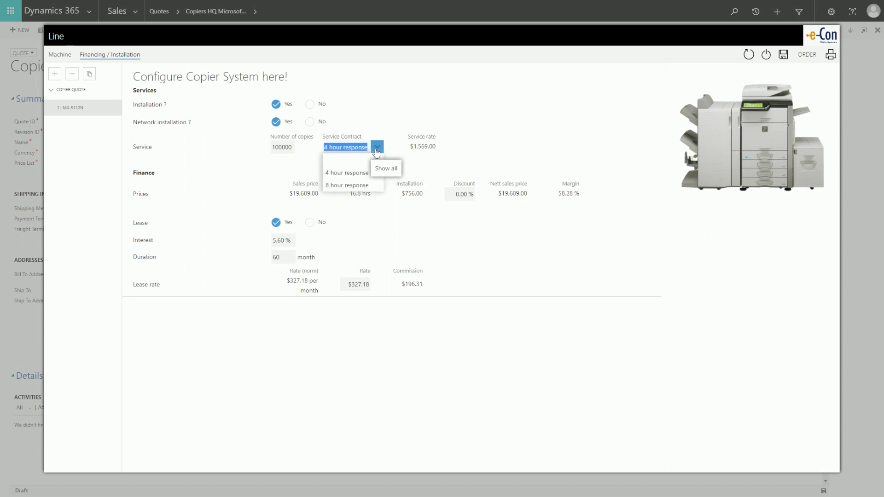
pyautogui.click(359, 186)
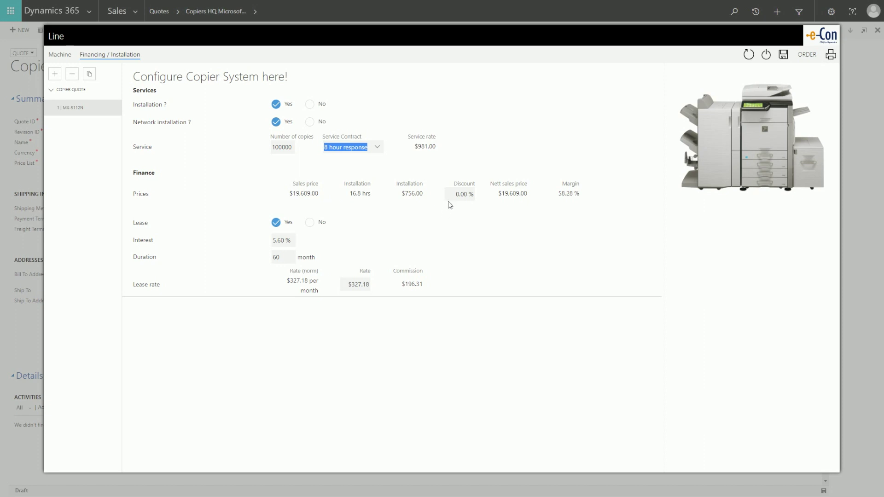
# Apply a 12% discount to the copier and re-enable lease financing
pyautogui.click(457, 195)
pyautogui.write('12')
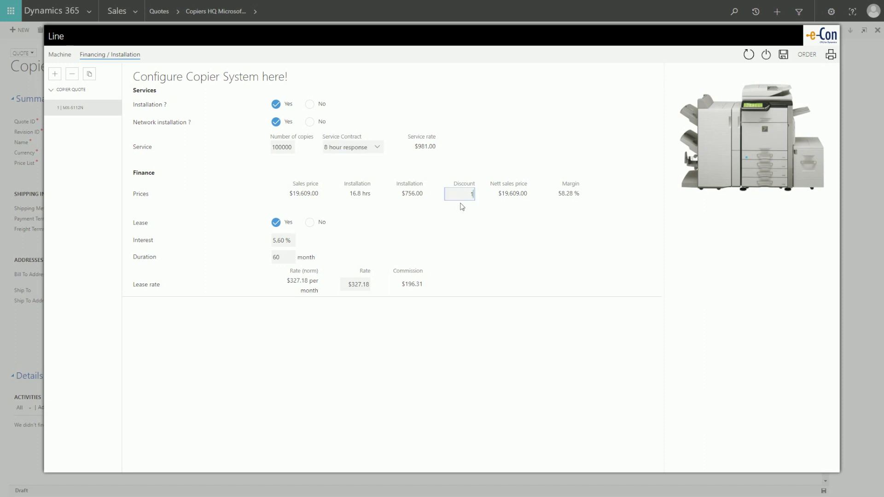
pyautogui.press('Return')
pyautogui.click(311, 223)
pyautogui.click(278, 223)
# Set the lease to 3.40% interest over 48 months at $399.00 monthly
pyautogui.press('Tab')
pyautogui.write('3.4')
pyautogui.press('Tab')
pyautogui.write('48')
pyautogui.press('Tab')
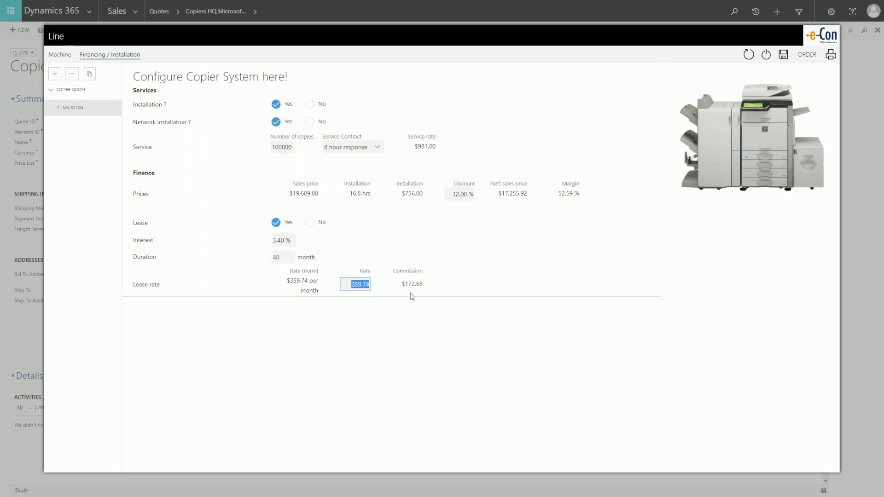
pyautogui.write('399')
pyautogui.press('Return')
pyautogui.click(410, 324)
# Duplicate the MX-5112N copier line and enable the Barcode-font package on the copy
pyautogui.click(90, 74)
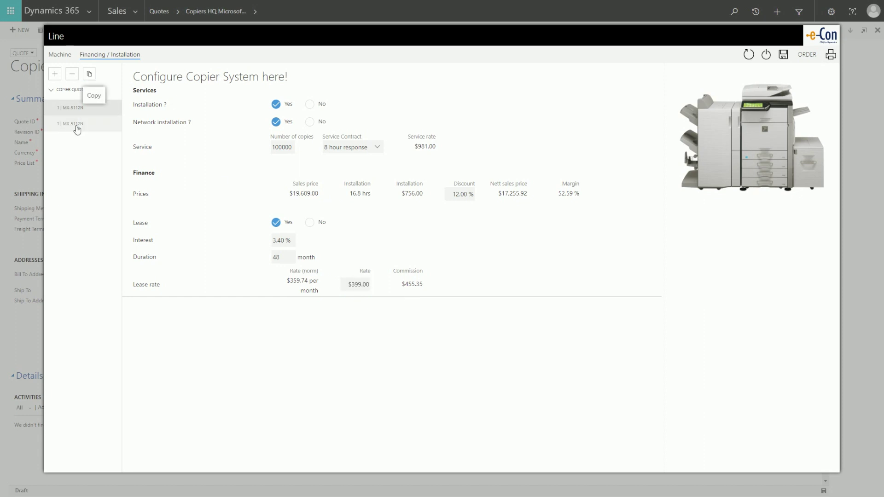
pyautogui.click(59, 54)
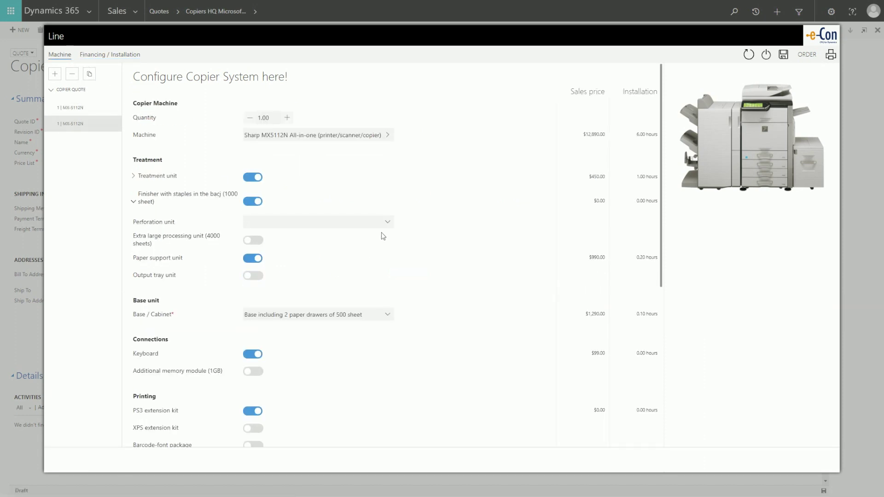
pyautogui.click(317, 222)
pyautogui.click(319, 256)
pyautogui.scroll(-5, 321, 256)
pyautogui.click(254, 272)
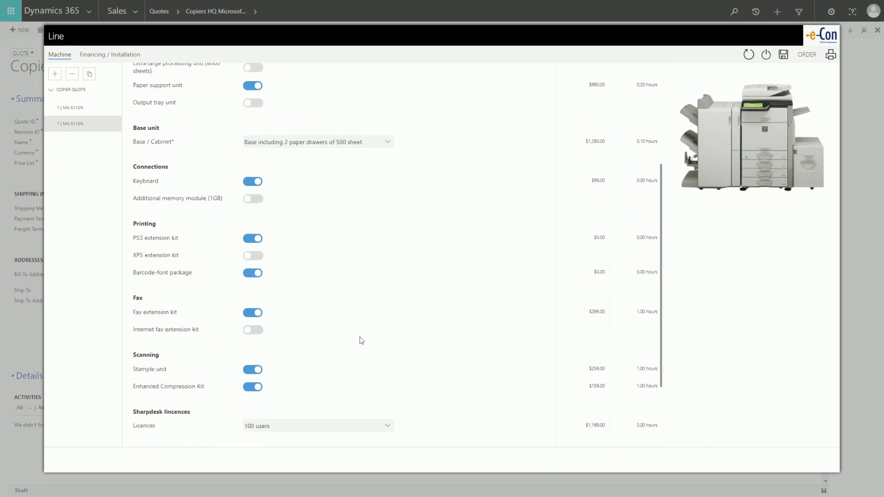
# Add a third quote position with a Sharp MX-5000N copier and review the quote overview
pyautogui.click(56, 75)
pyautogui.click(75, 140)
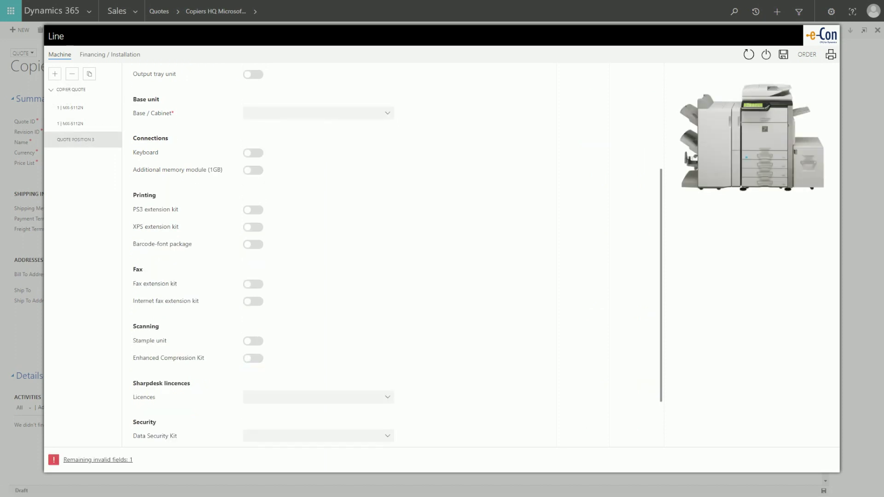
pyautogui.scroll(5, 404, 122)
pyautogui.click(387, 135)
pyautogui.click(452, 88)
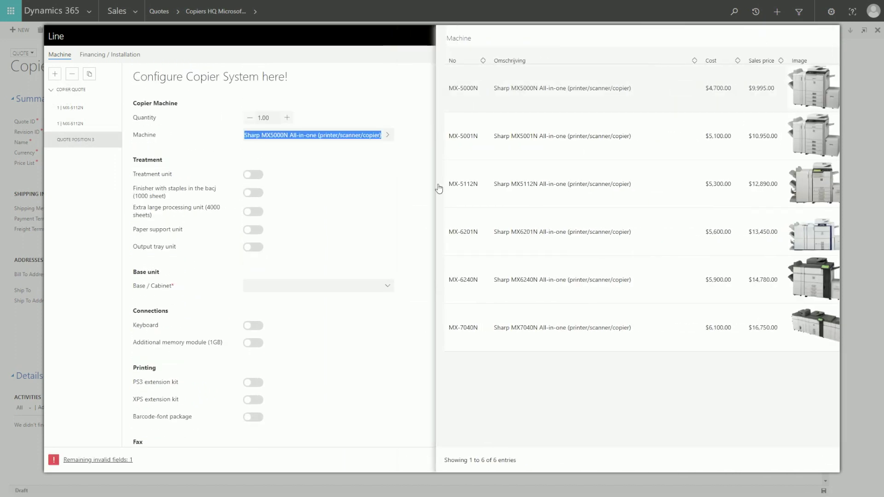
pyautogui.click(388, 286)
pyautogui.click(346, 311)
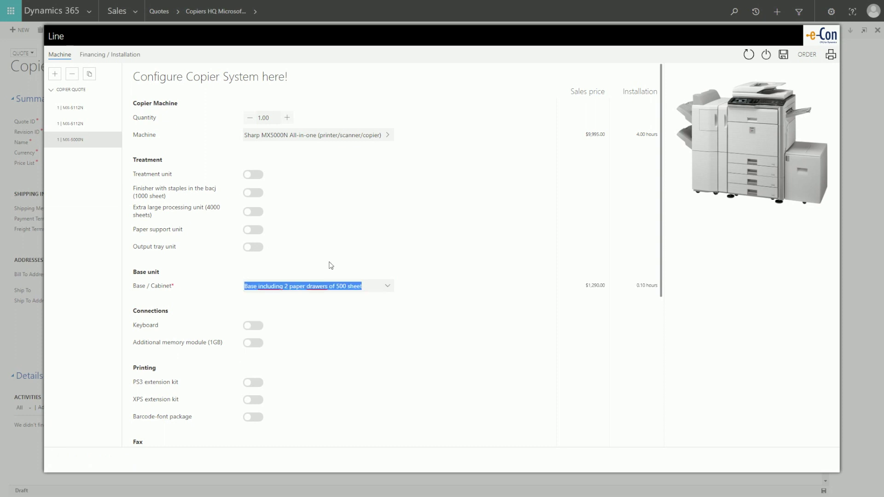
pyautogui.click(77, 89)
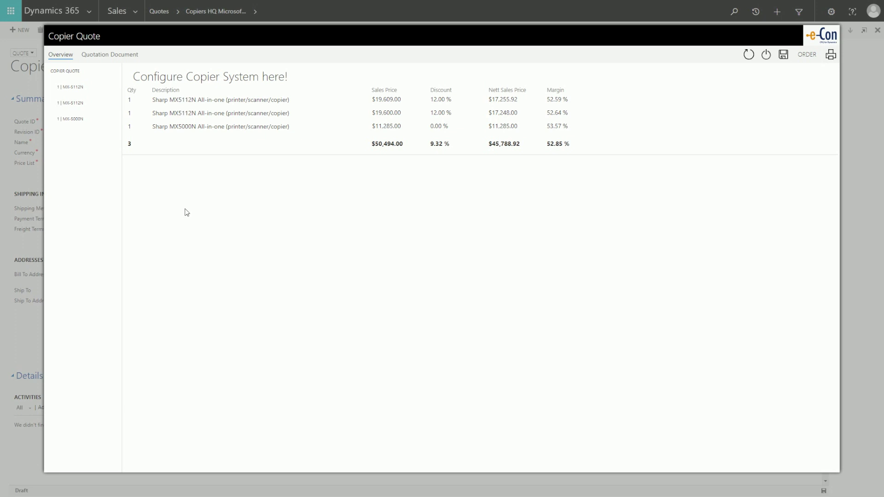
# Change the proposal's closing text to "Best regards and hope to see you soon."
pyautogui.click(119, 60)
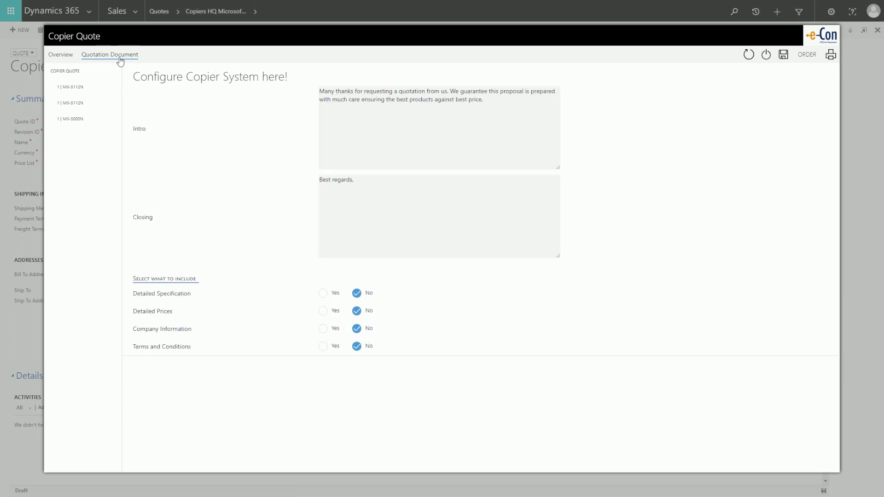
pyautogui.click(483, 100)
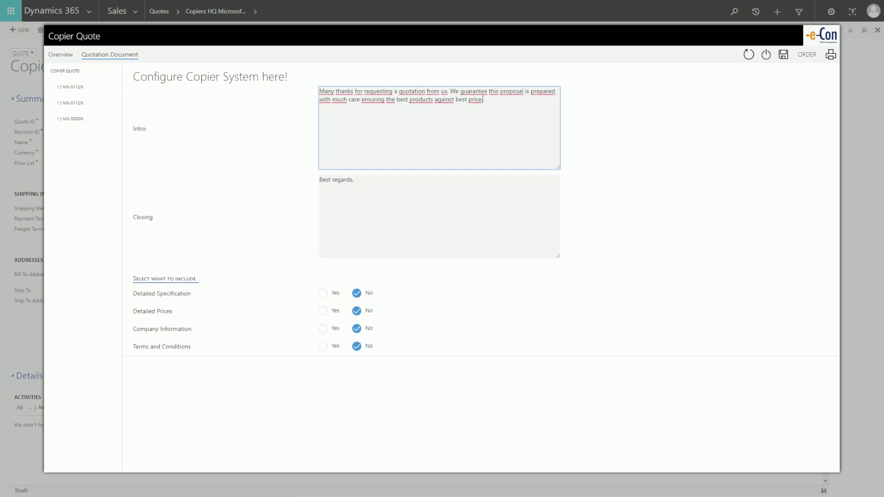
pyautogui.click(354, 180)
pyautogui.press('BackSpace')
pyautogui.write('and hope,')
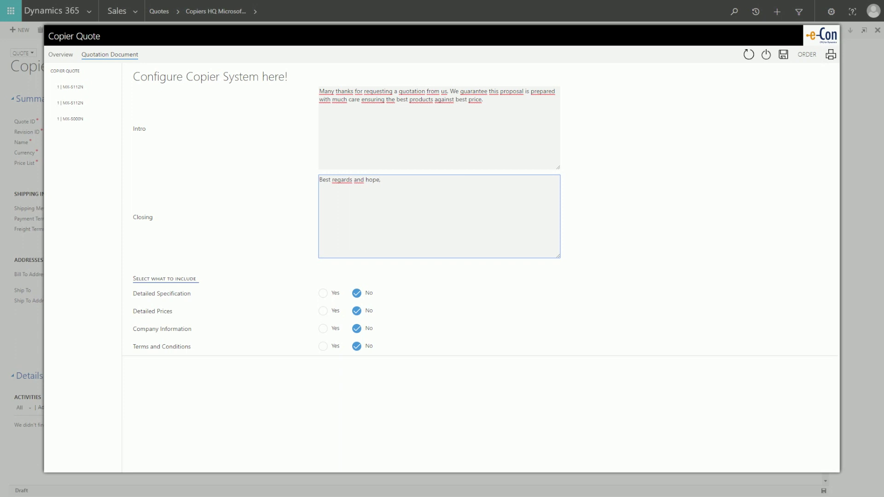
pyautogui.press('BackSpace')
pyautogui.write(' to see you soon')
pyautogui.write('.')
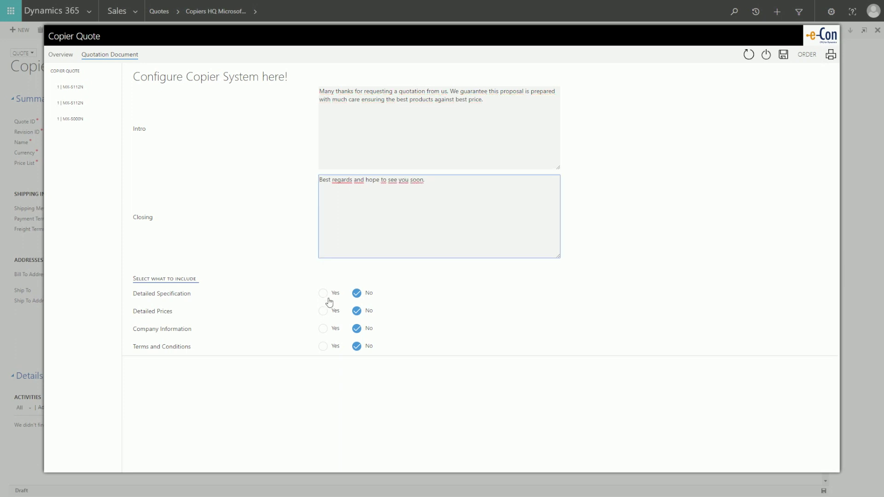
# Set Specification, Prices, Company Information and Terms sections to Yes
pyautogui.click(323, 294)
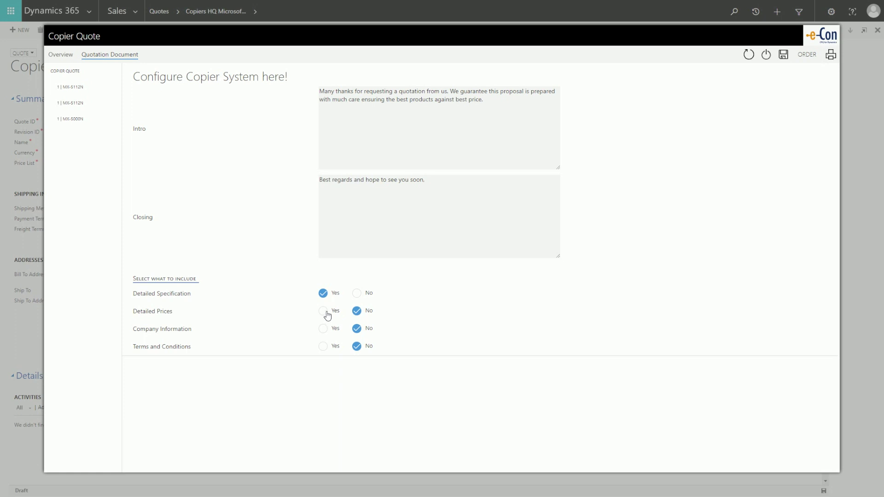
pyautogui.click(326, 314)
pyautogui.click(323, 329)
pyautogui.click(324, 346)
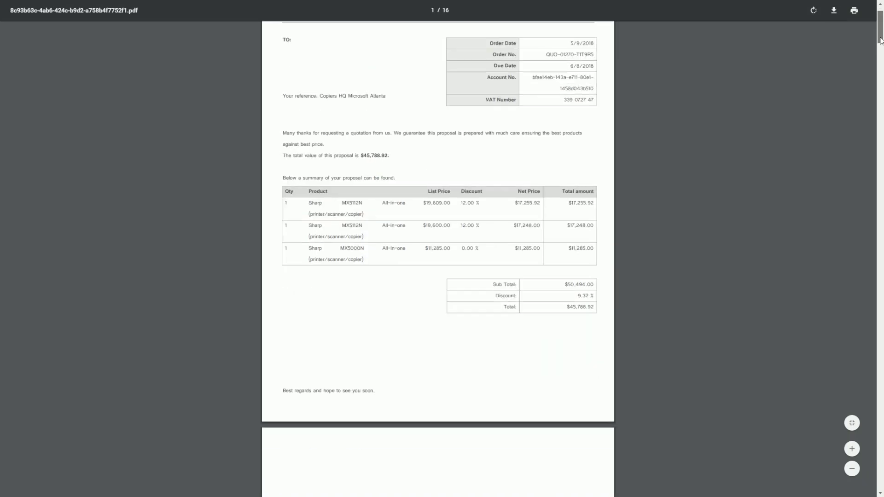
pyautogui.scroll(-10, 882, 139)
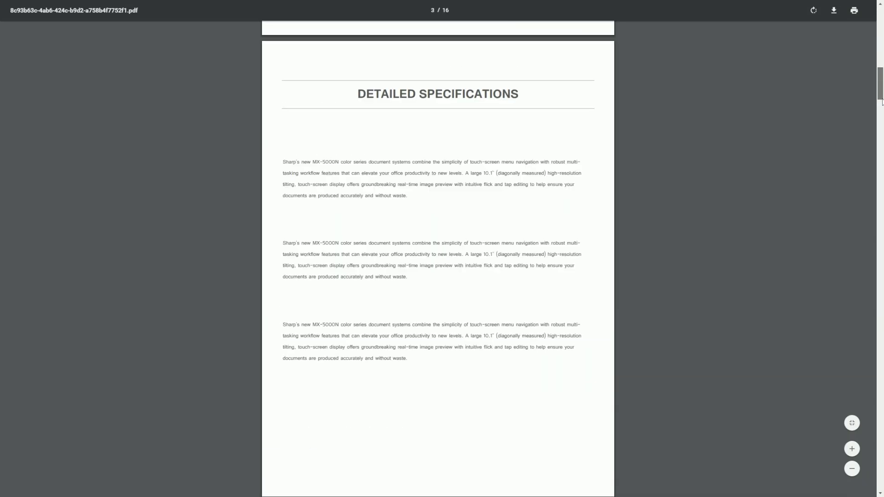
pyautogui.scroll(-5, 883, 138)
pyautogui.moveTo(882, 137); pyautogui.dragTo(863, 412)
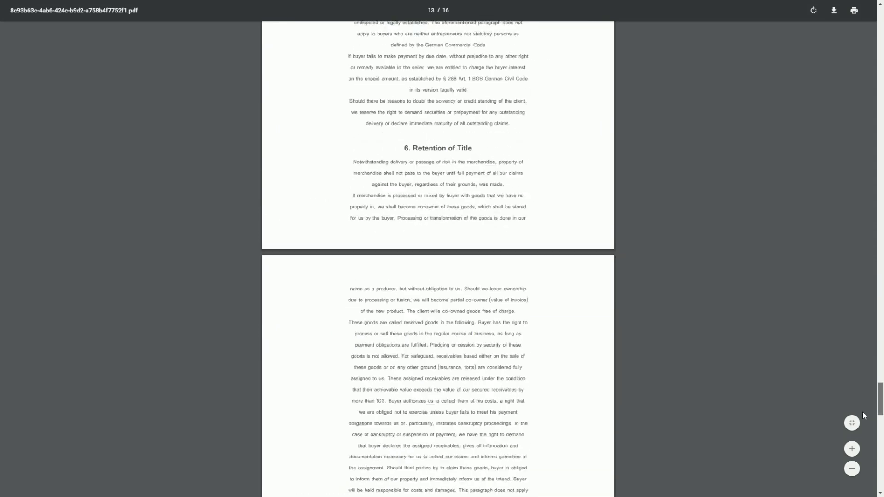